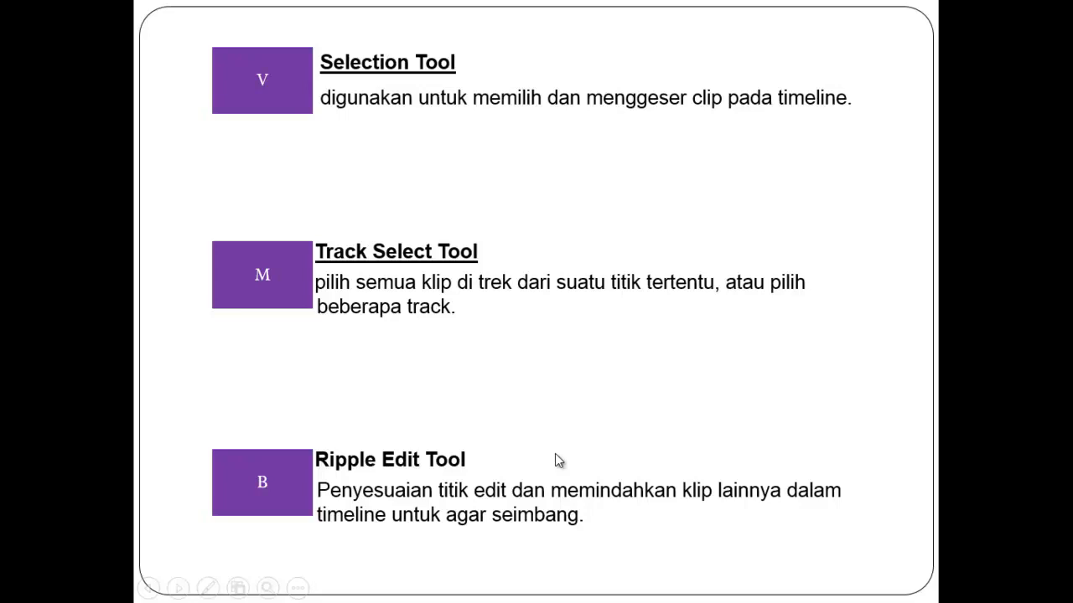
Play the linked Track Select Tool.mp4 and Ripple edit tool.mp4 demo videos from the slide, allowing each file to open, and return to the slideshow
click(243, 287)
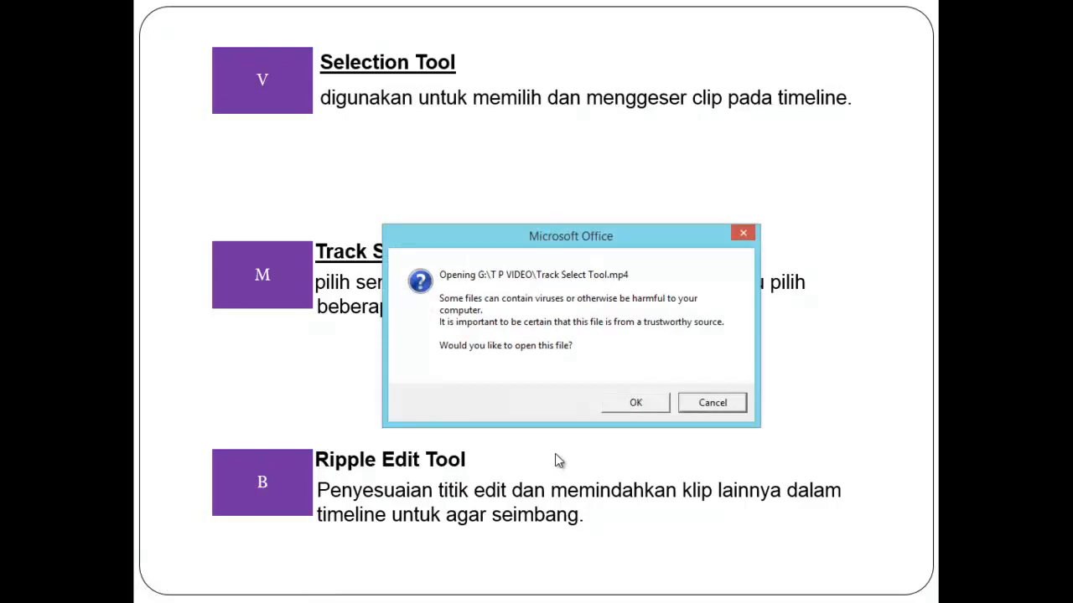
key(Return)
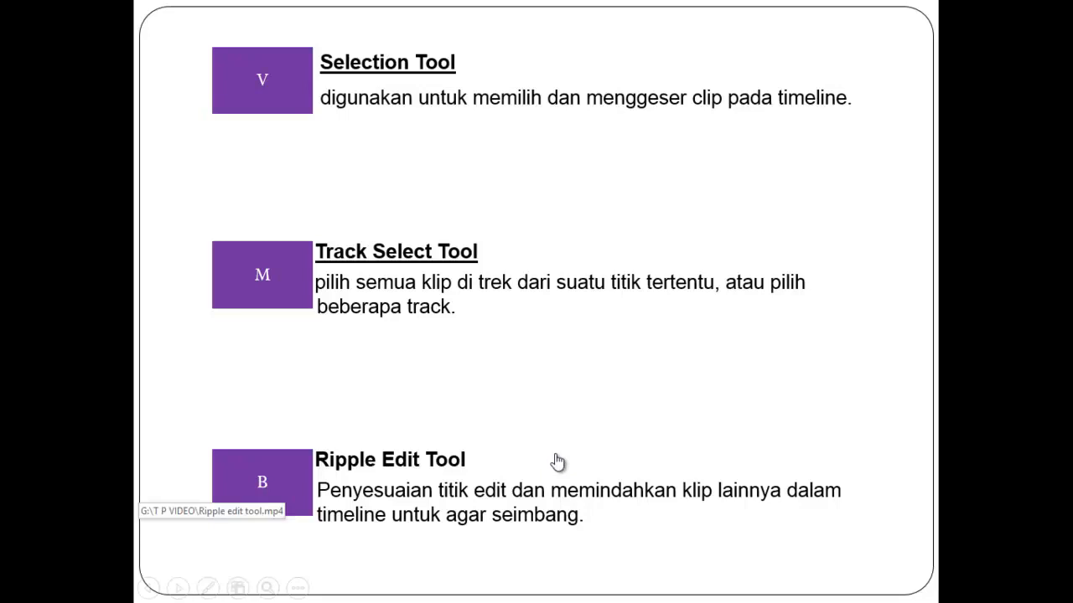
click(557, 461)
key(Return)
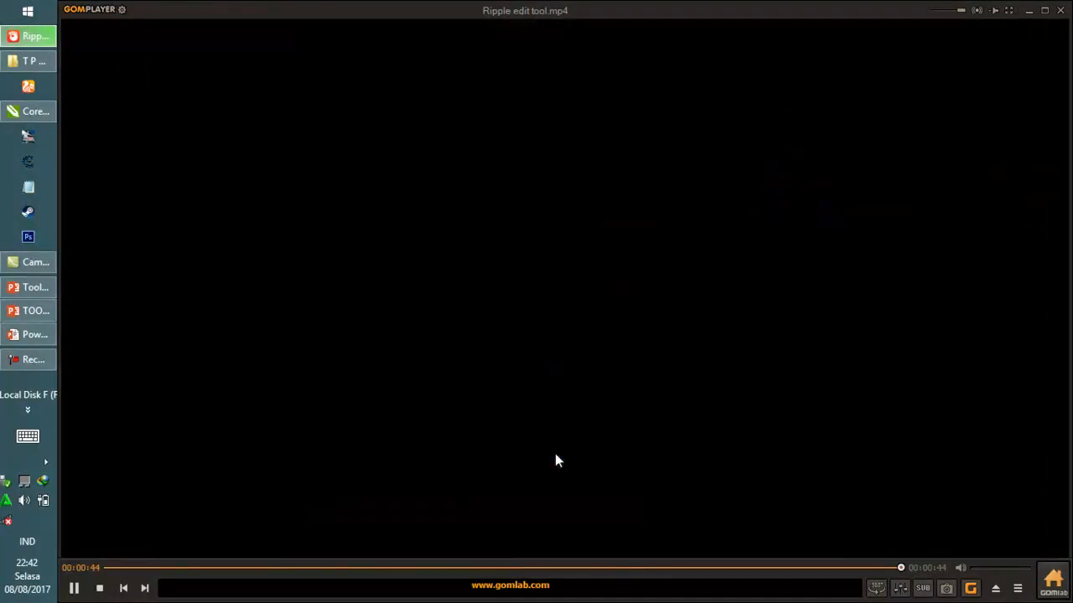
key(alt+F4)
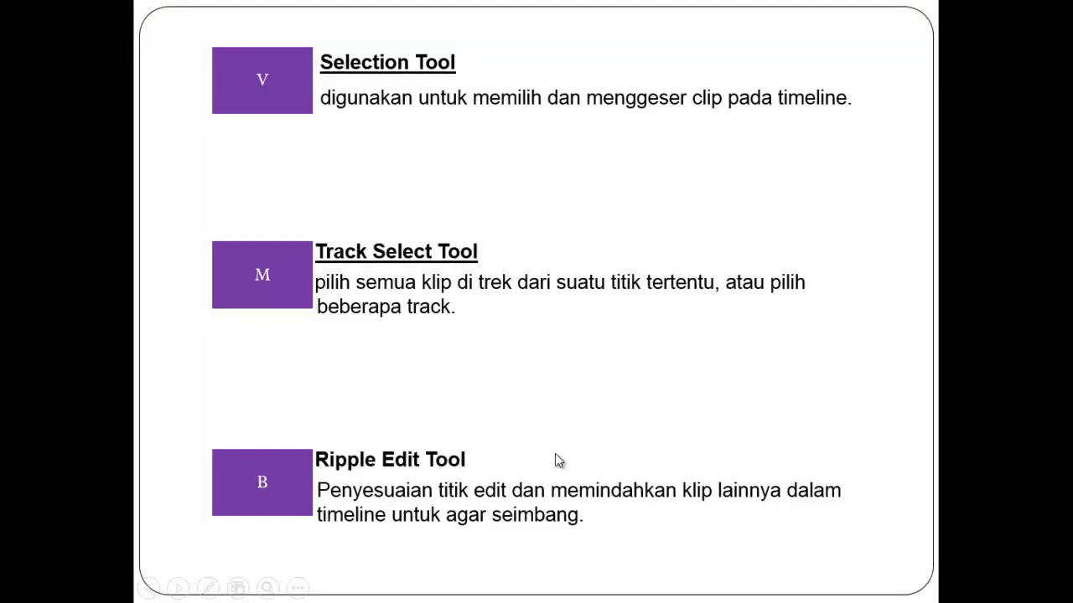
Advance to the Rolling Edit Tool slide and watch its linked Rolling tool.mp4 video, closing the player at the end
click(557, 457)
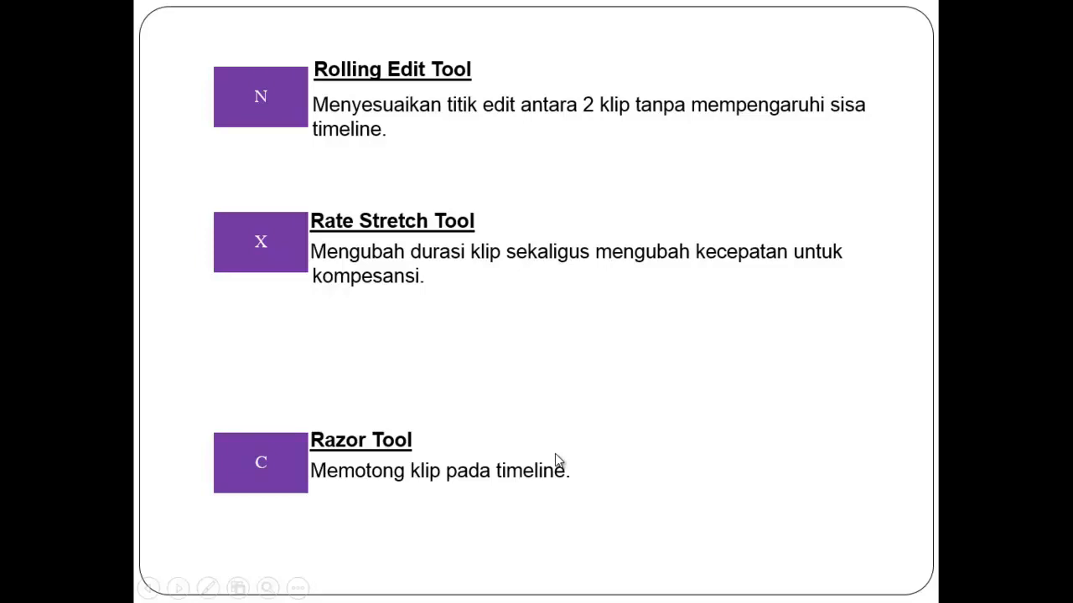
click(557, 460)
key(Return)
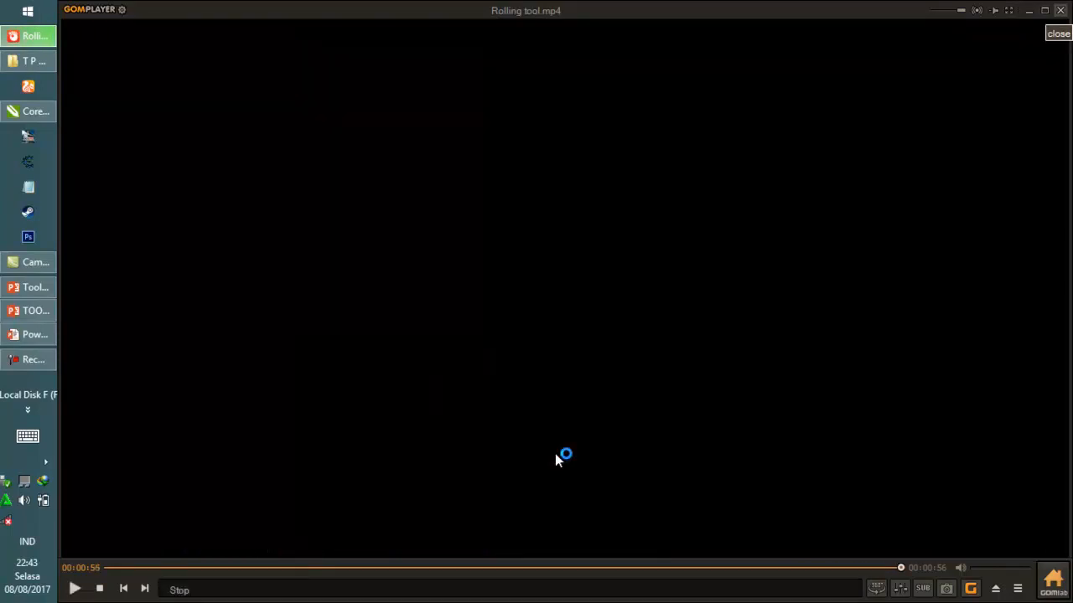
click(1060, 10)
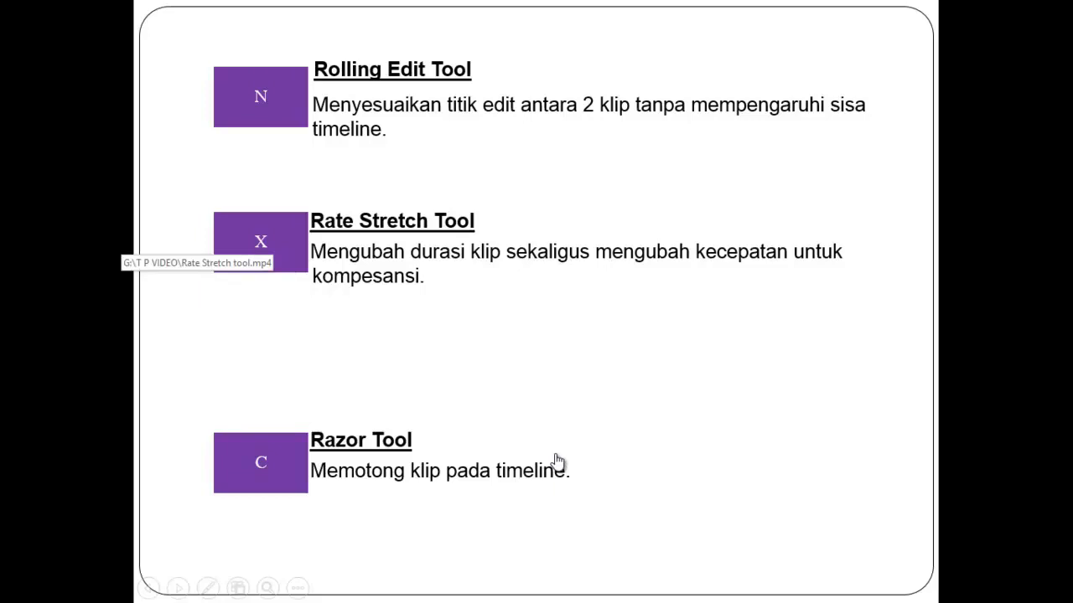
Watch the linked Rate Stretch tool.mp4 and Razor tool.mp4 demo videos from the current slide, allowing each file to open
click(557, 460)
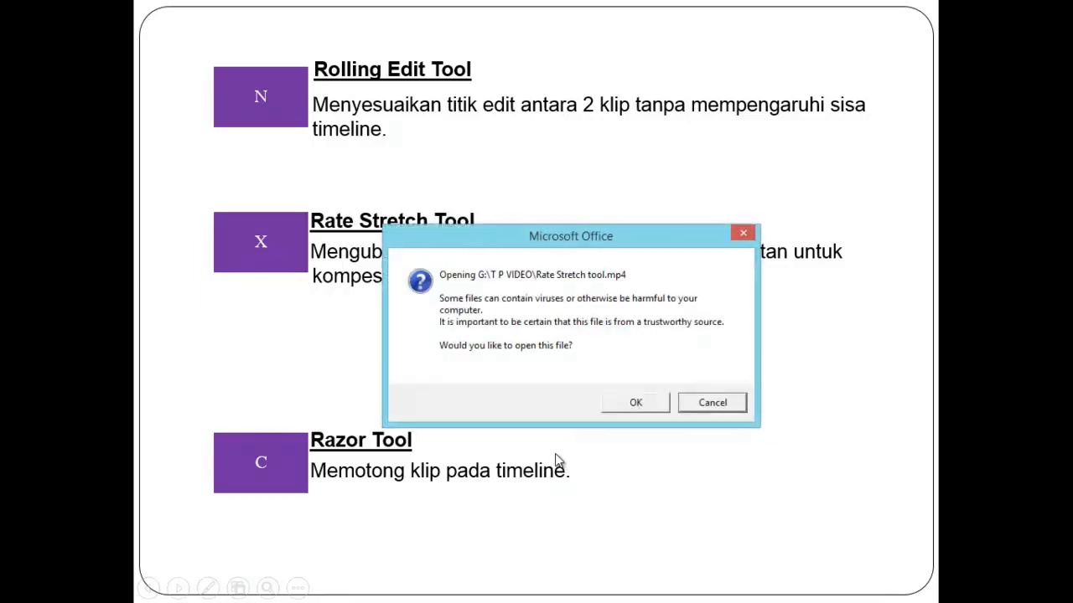
key(Return)
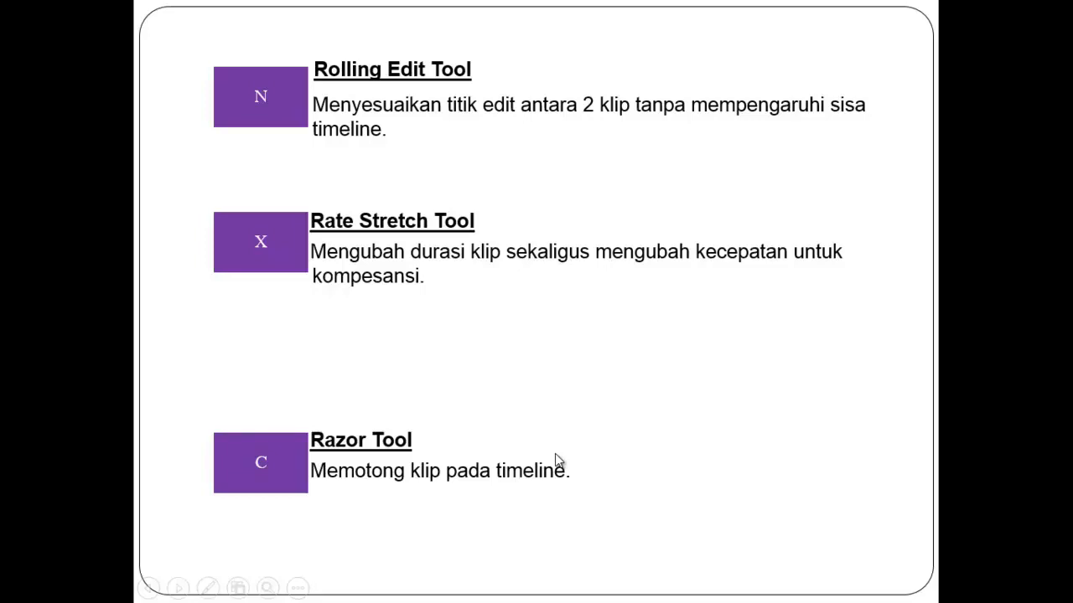
click(556, 460)
key(Return)
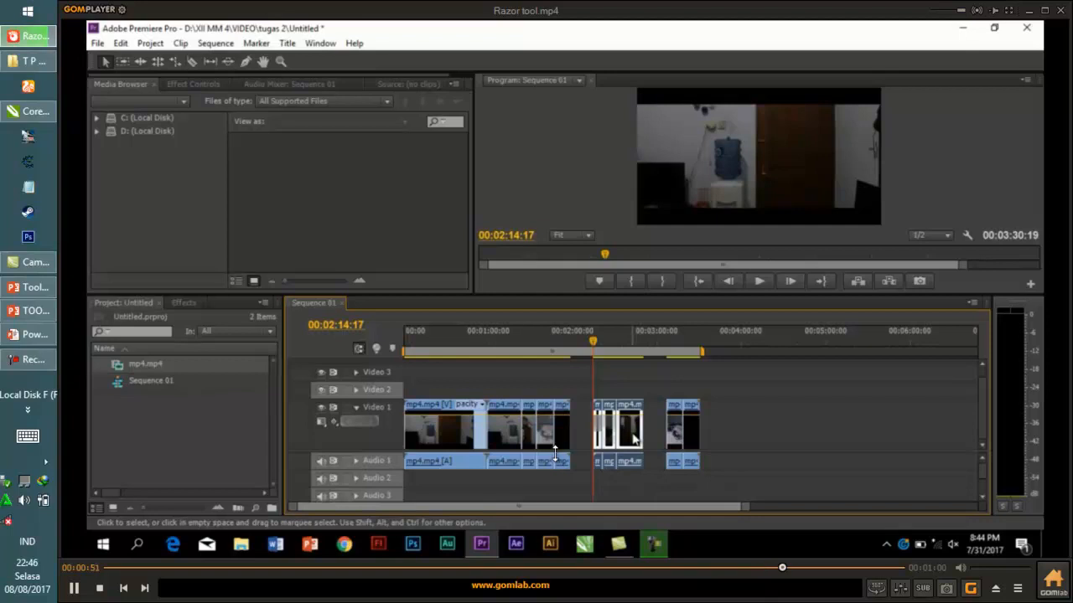
key(space)
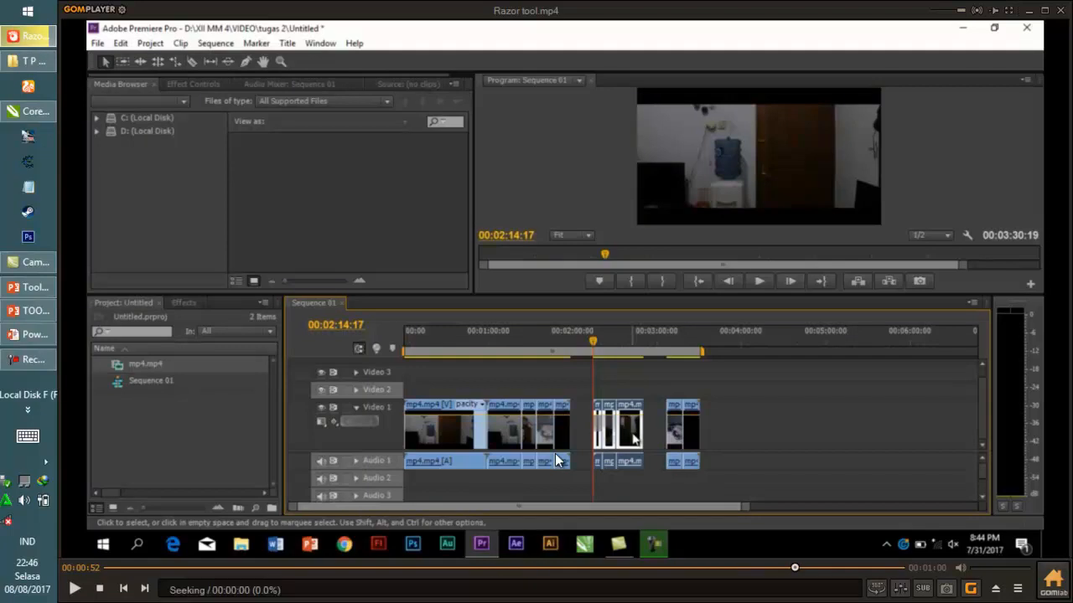
click(75, 588)
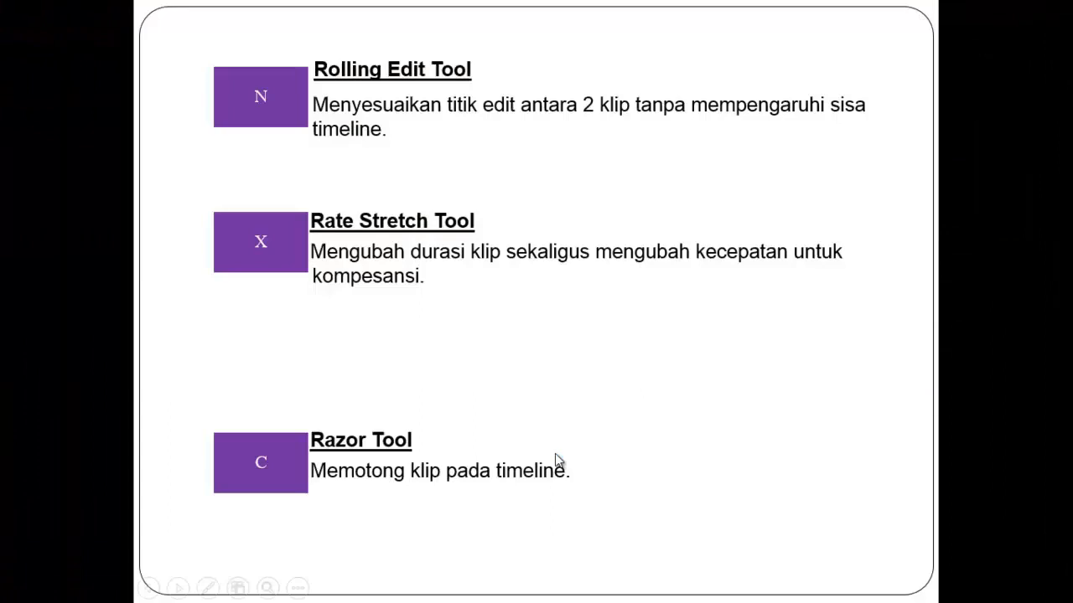
Advance to the Slip Tool slide and play its linked Slip tool.mp4 video, allowing the file to open
click(556, 455)
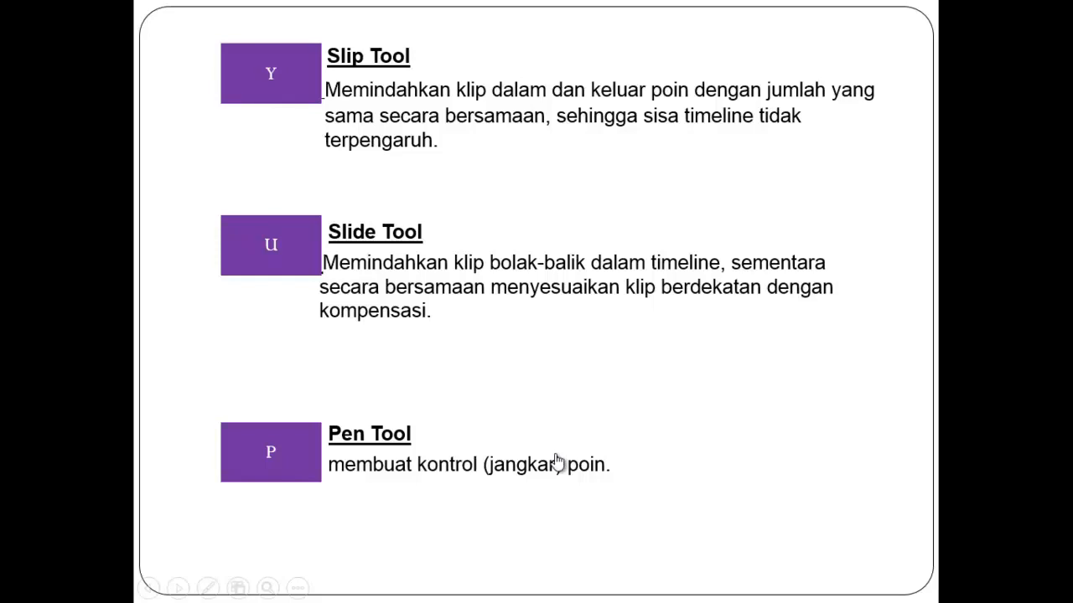
key(Return)
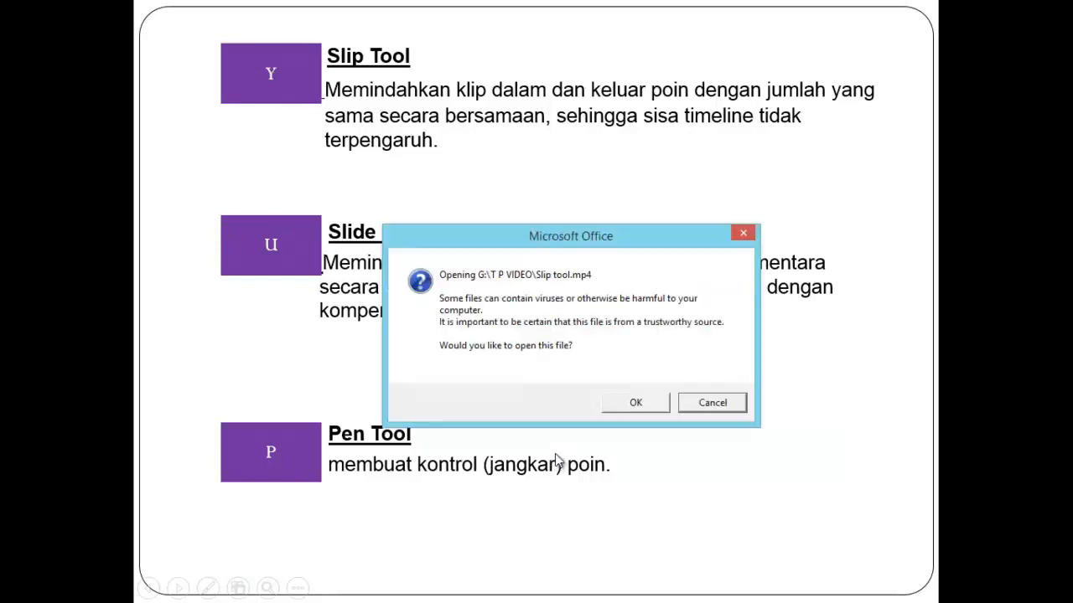
key(Return)
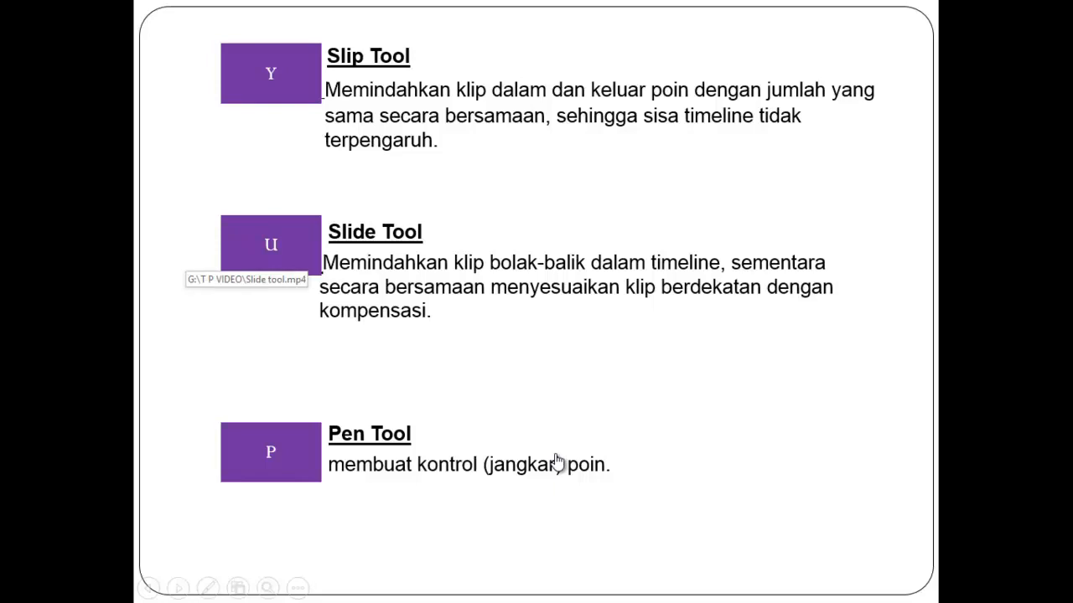
Play the linked Slide tool.mp4 video, skipping ahead near its end, and return to the slideshow
click(557, 461)
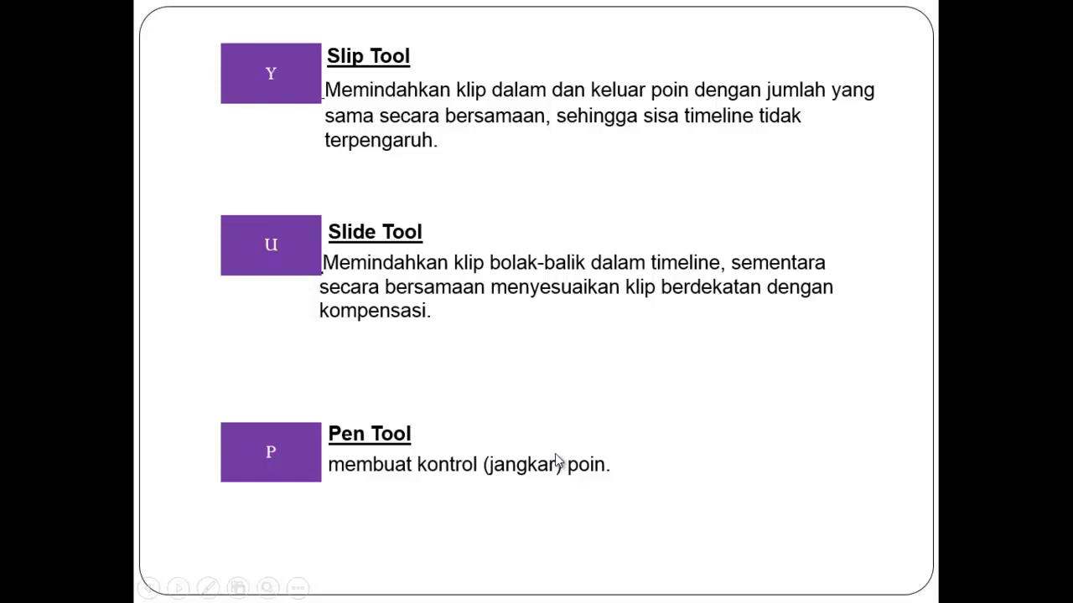
key(Return)
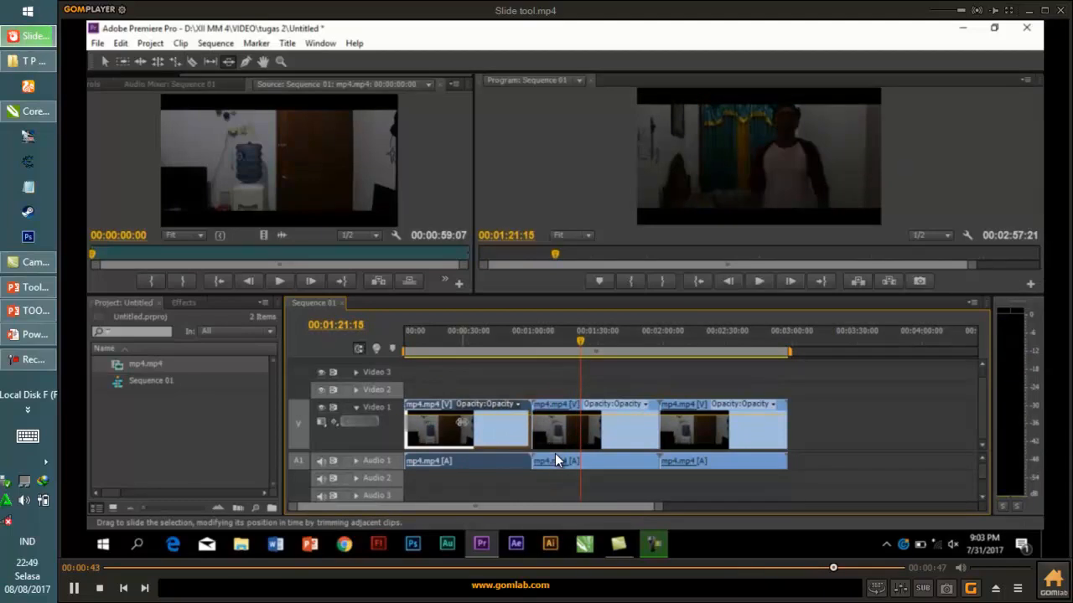
key(Right)
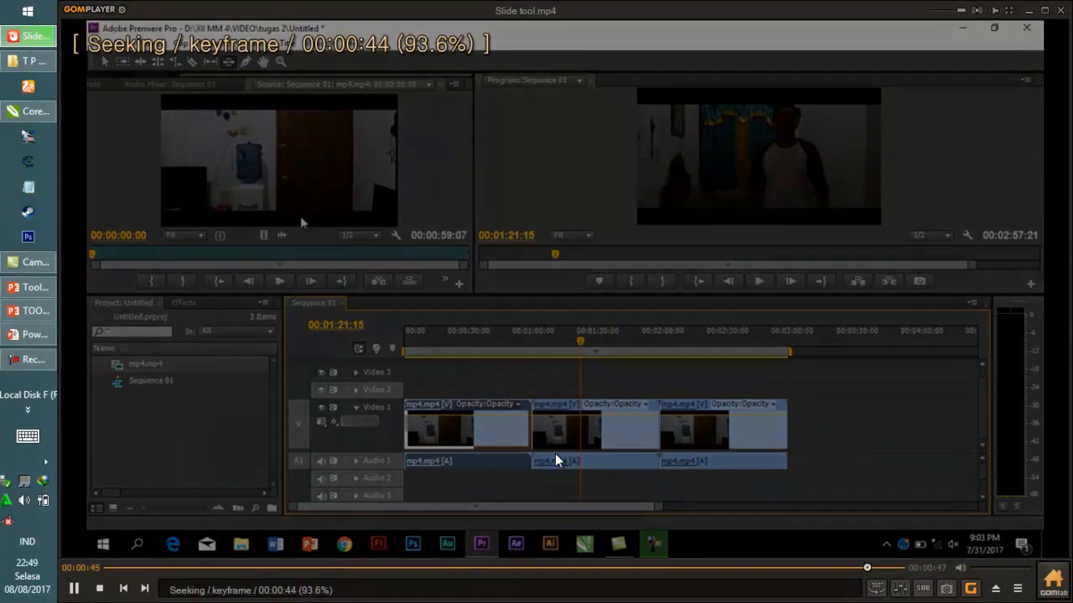
key(alt+Tab)
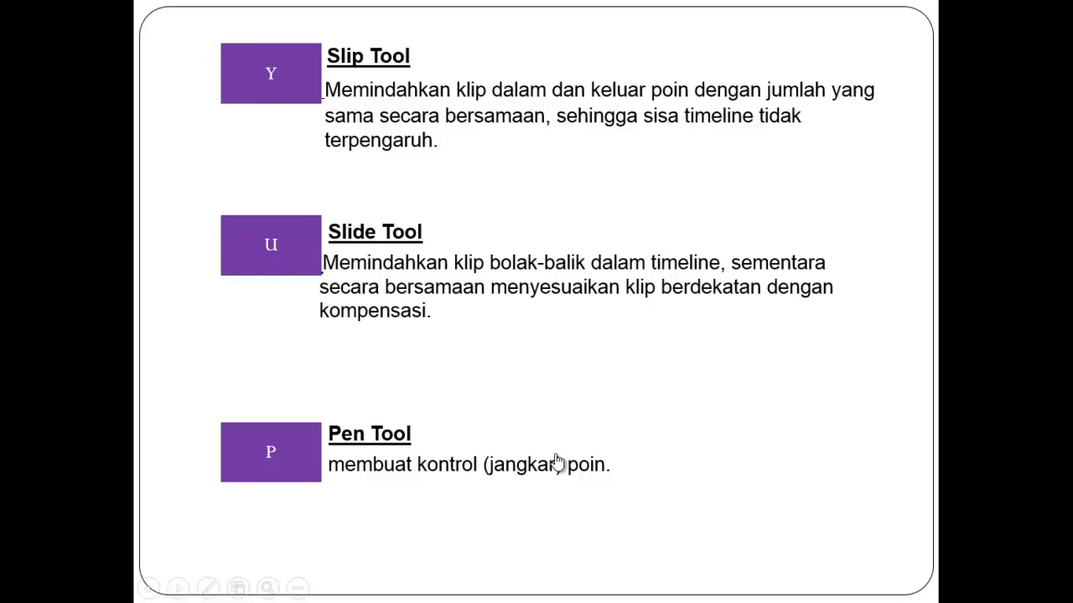
Open the linked Pen tool.mp4 video from the slide and skip forward through the opacity keyframe demonstration
click(557, 461)
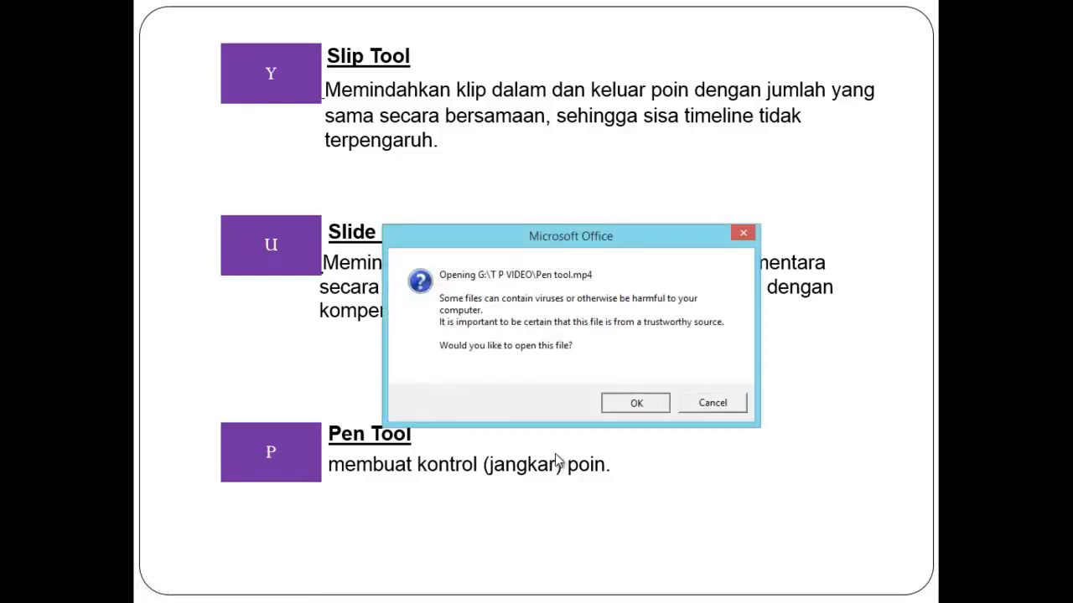
key(Return)
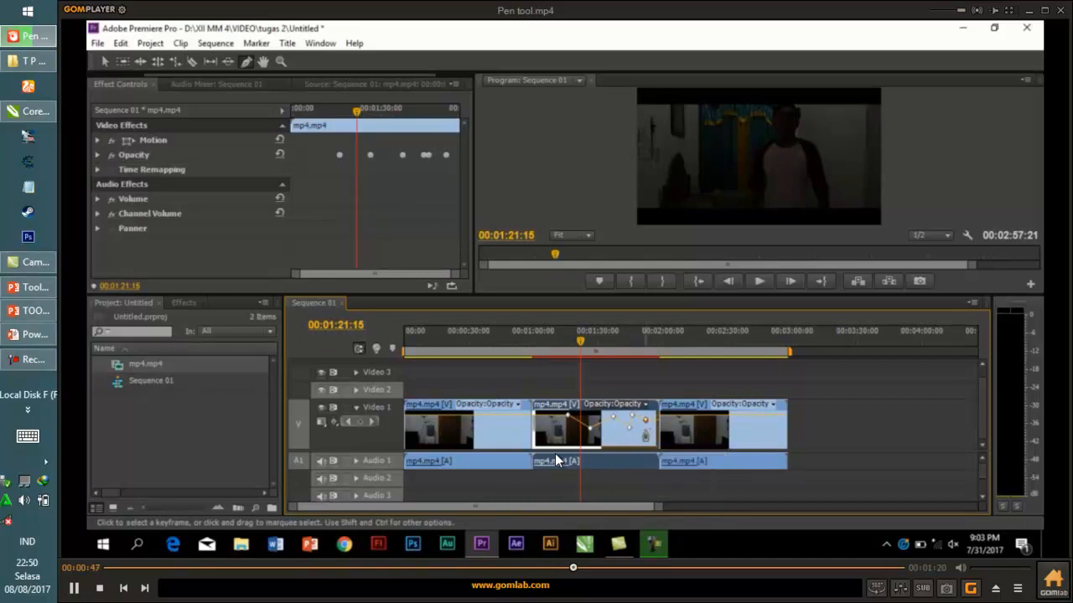
key(Right)
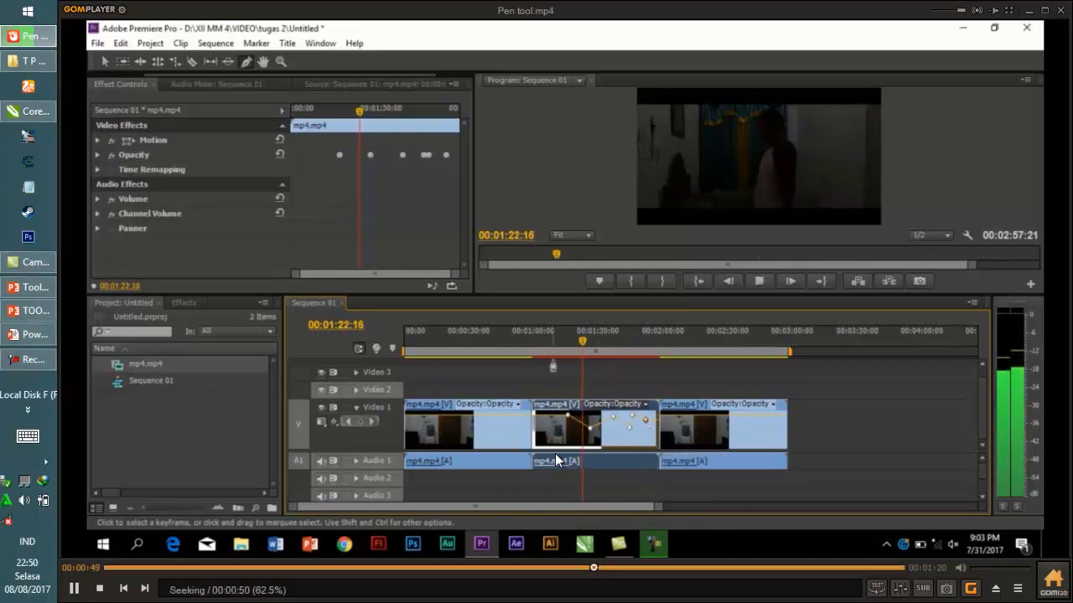
key(Right)
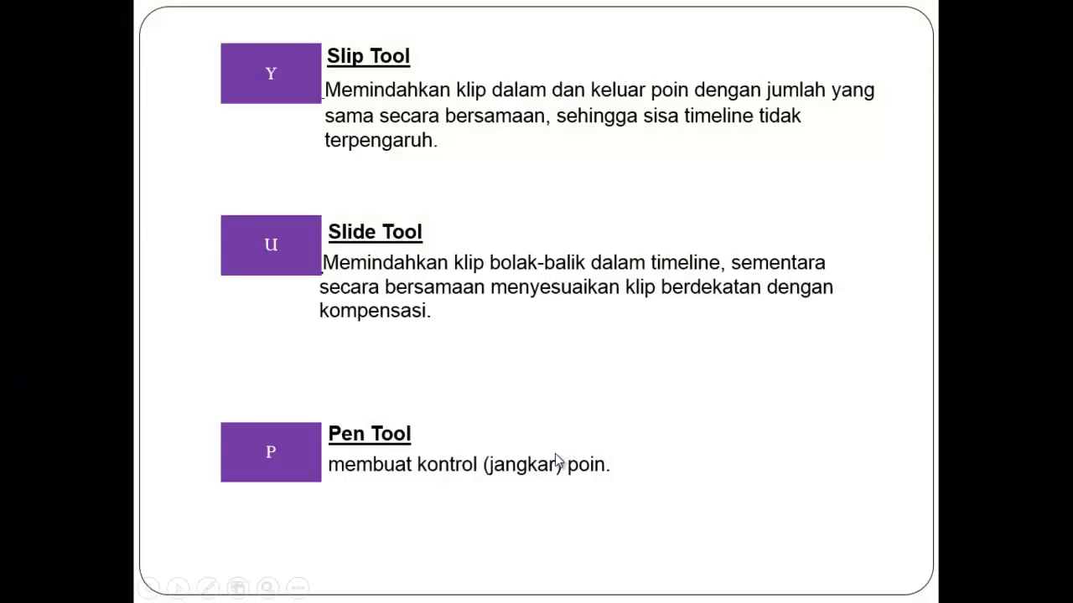
Advance to the Hand Tool slide and watch its linked Hand tool.mp4 video, closing the player at the end
scroll(558, 461, down, 5)
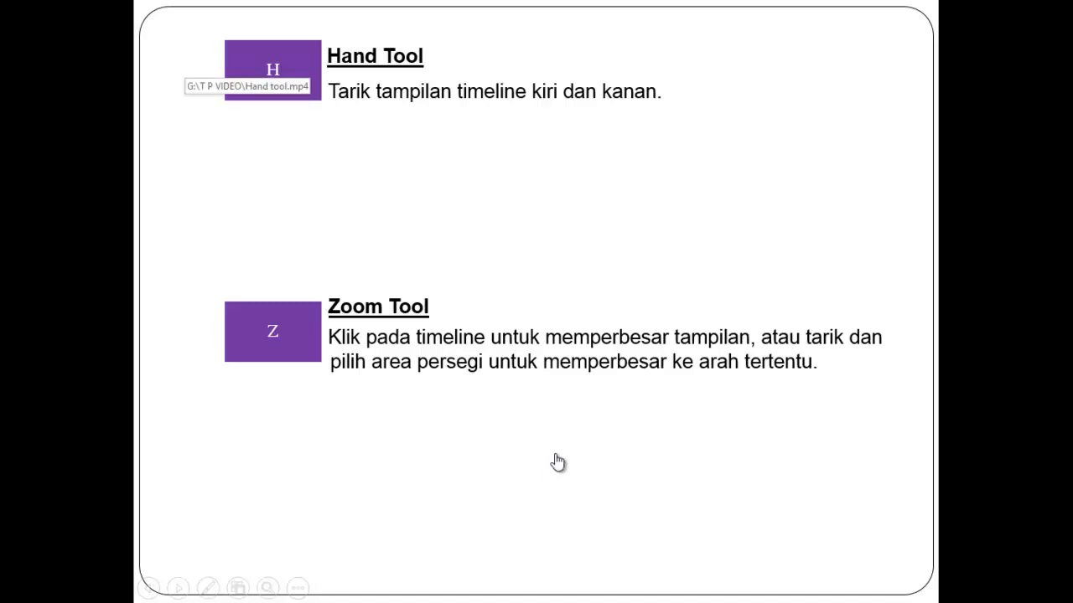
click(558, 462)
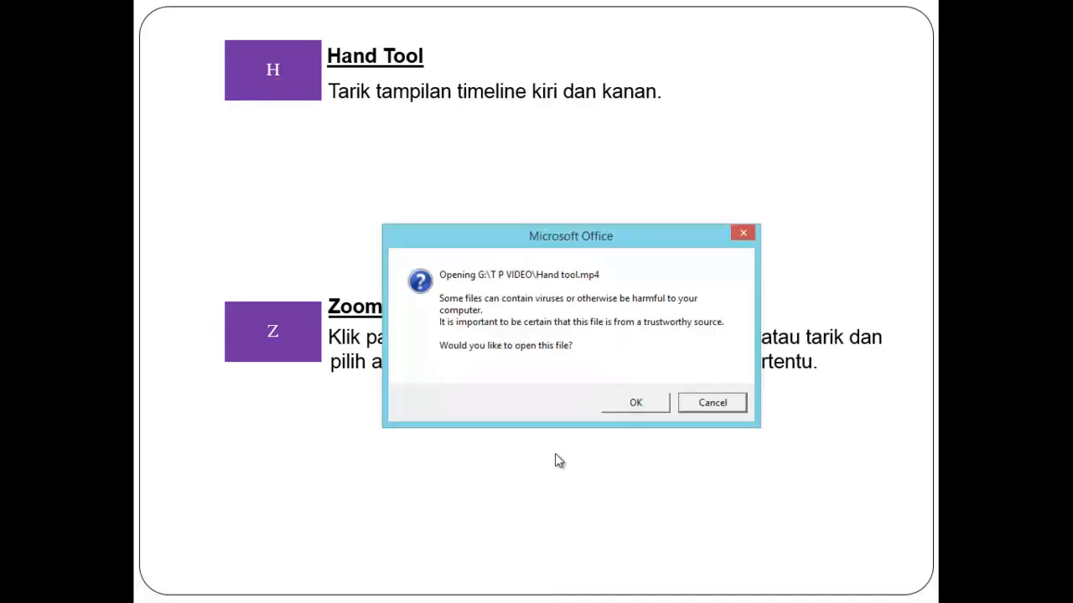
key(Return)
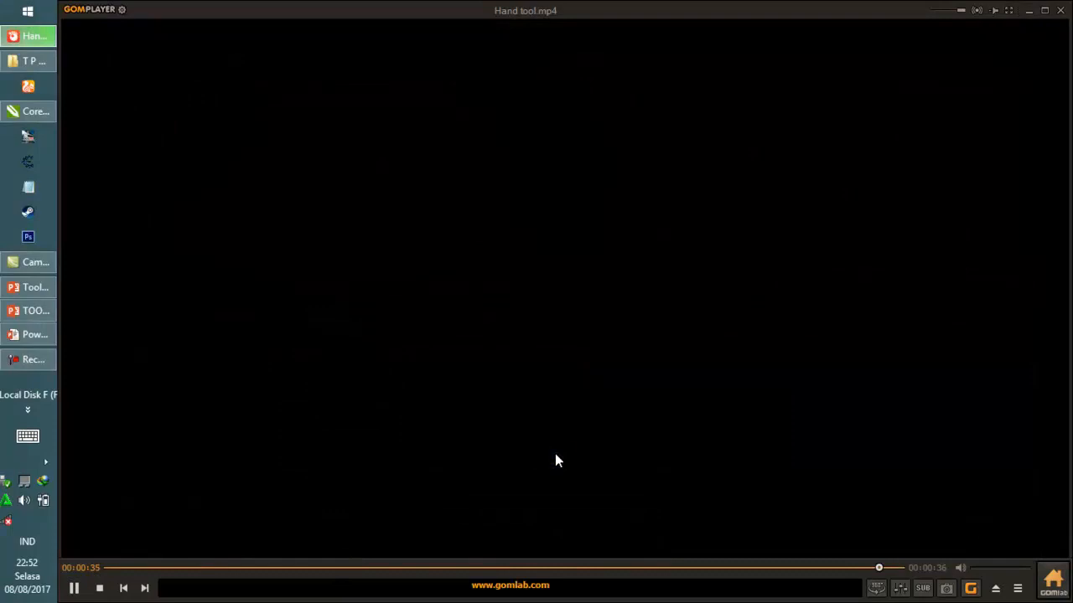
key(alt+F4)
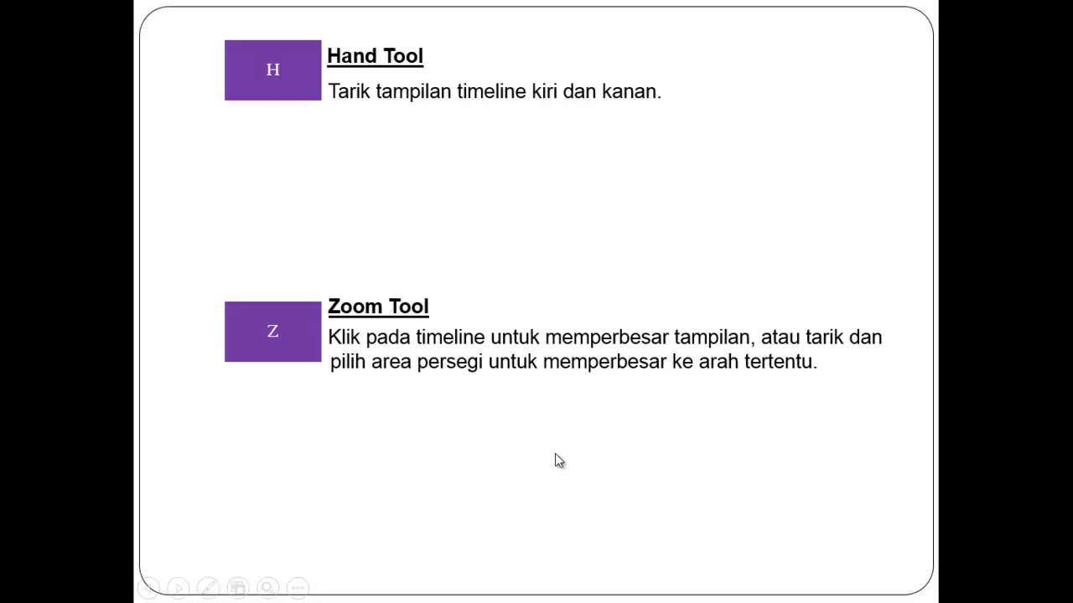
Watch the linked Zoom tool.mp4 video with a skip forward, and close it to advance to the closing slide
click(555, 457)
key(Return)
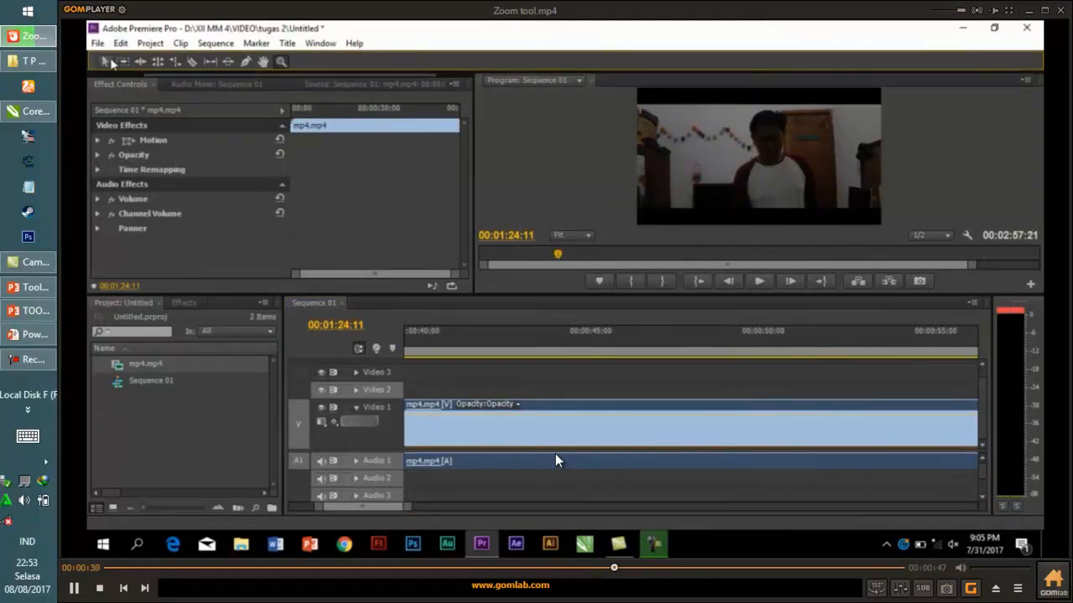
key(Right)
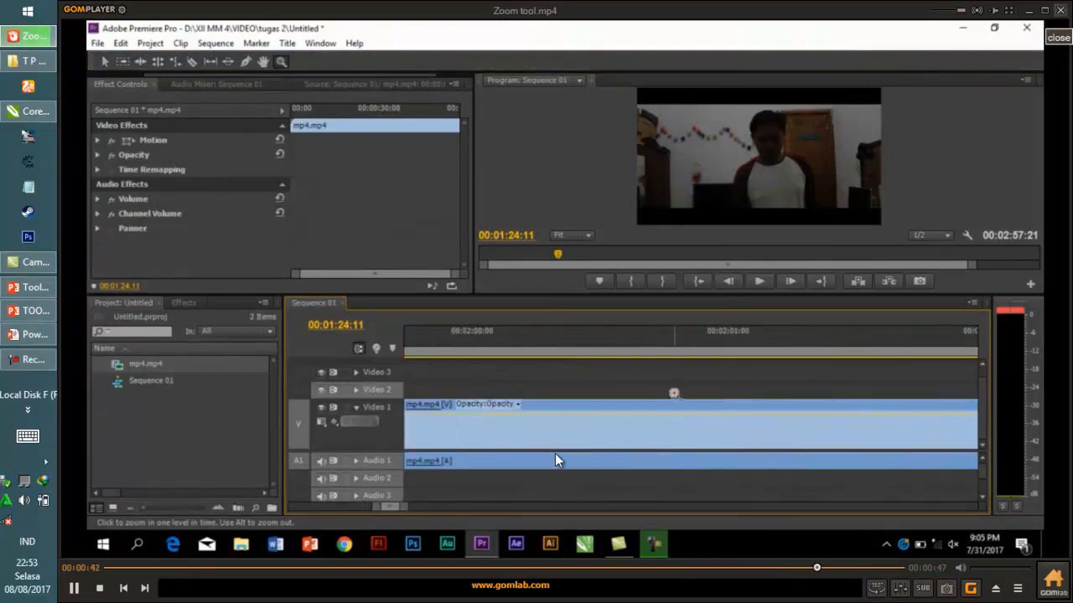
click(1060, 10)
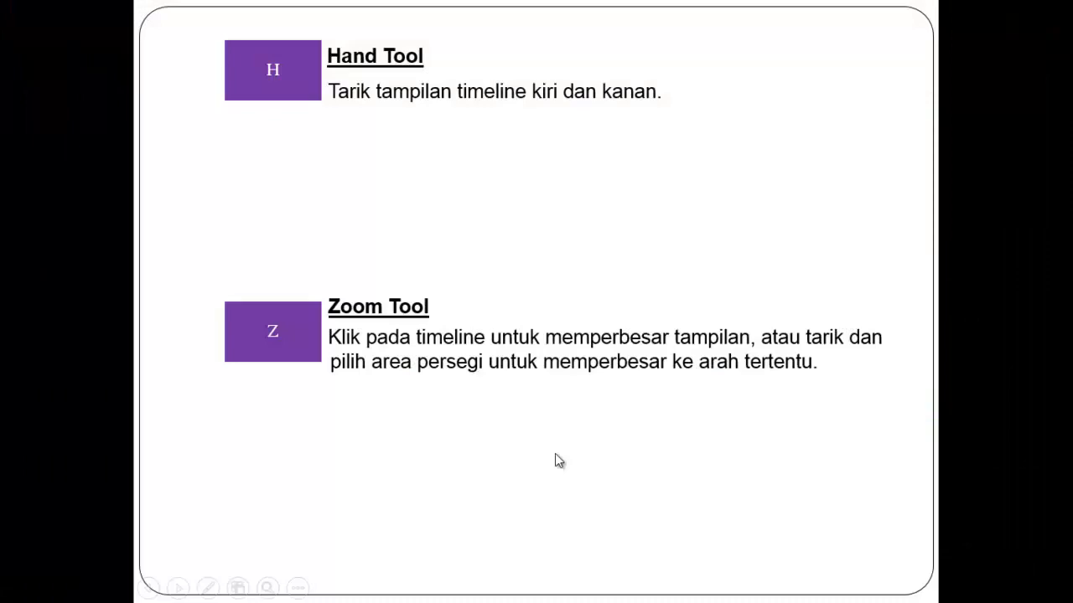
click(559, 461)
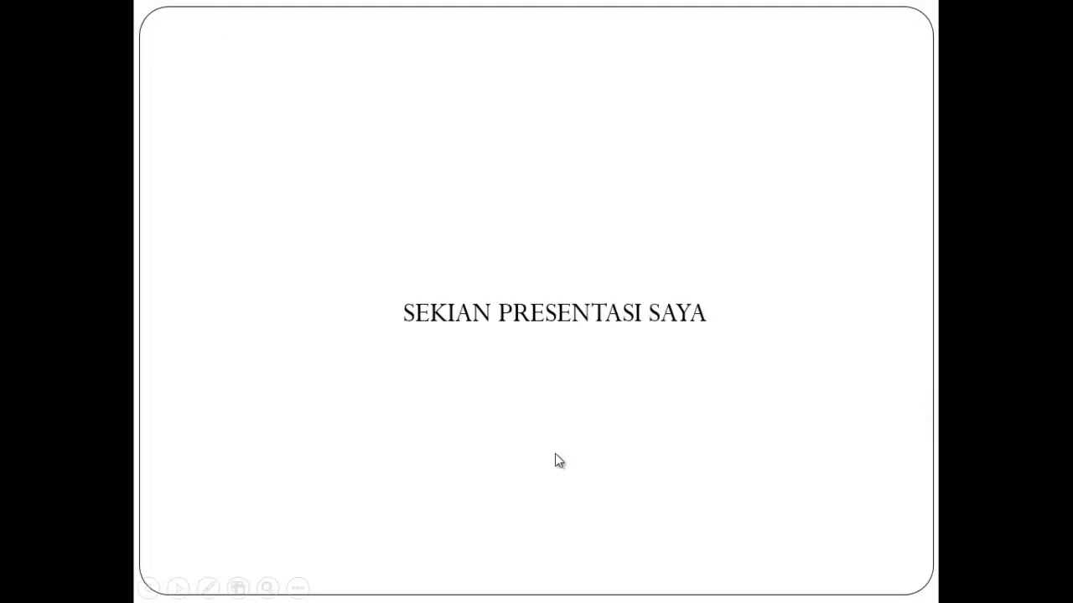